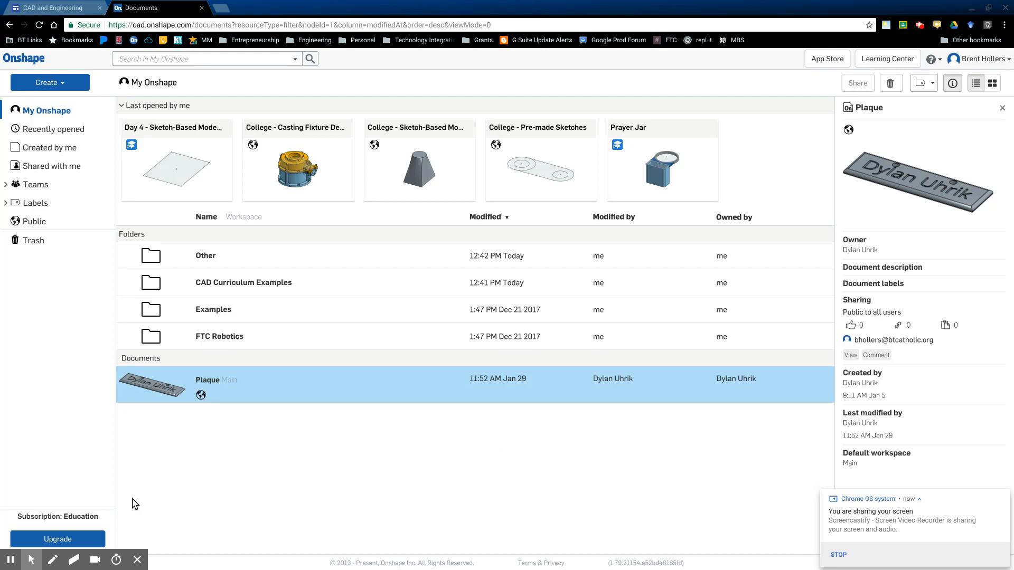
Create a new document named "Day 4 Sketch" followed by a hyphen and the owner's last name
click(46, 82)
click(50, 102)
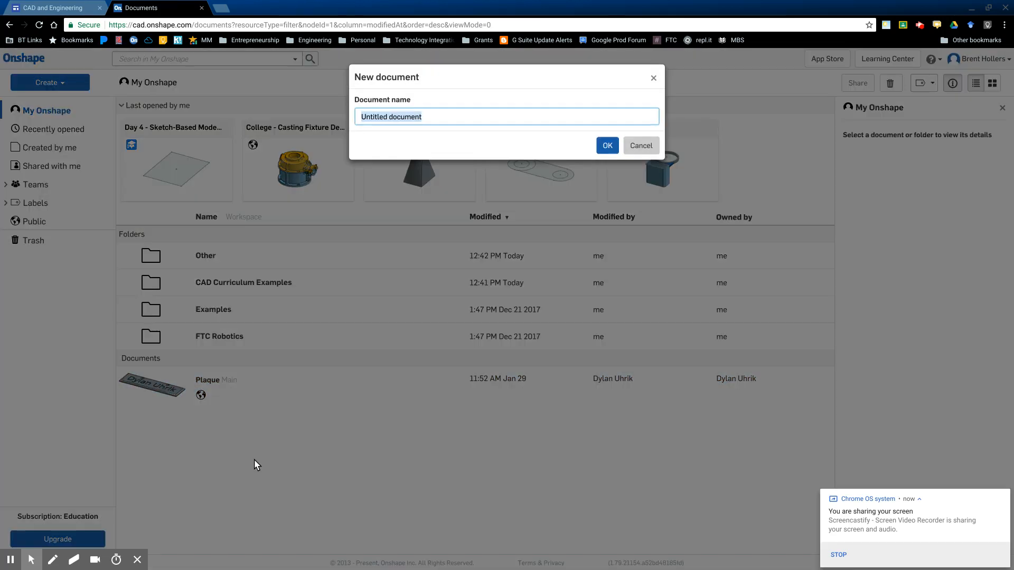
text(Day )
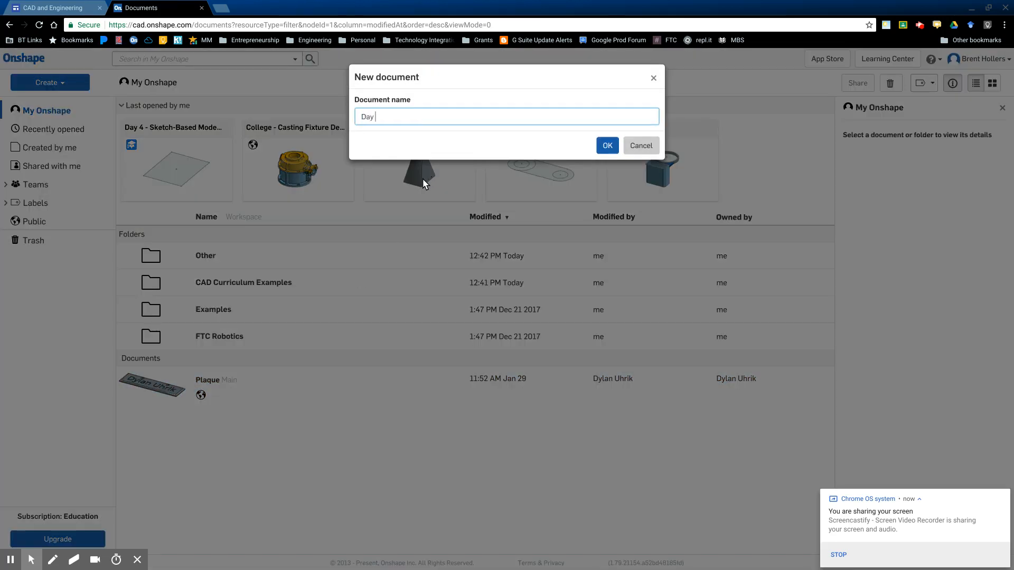
text(4 Sketch - Hollers)
key(Return)
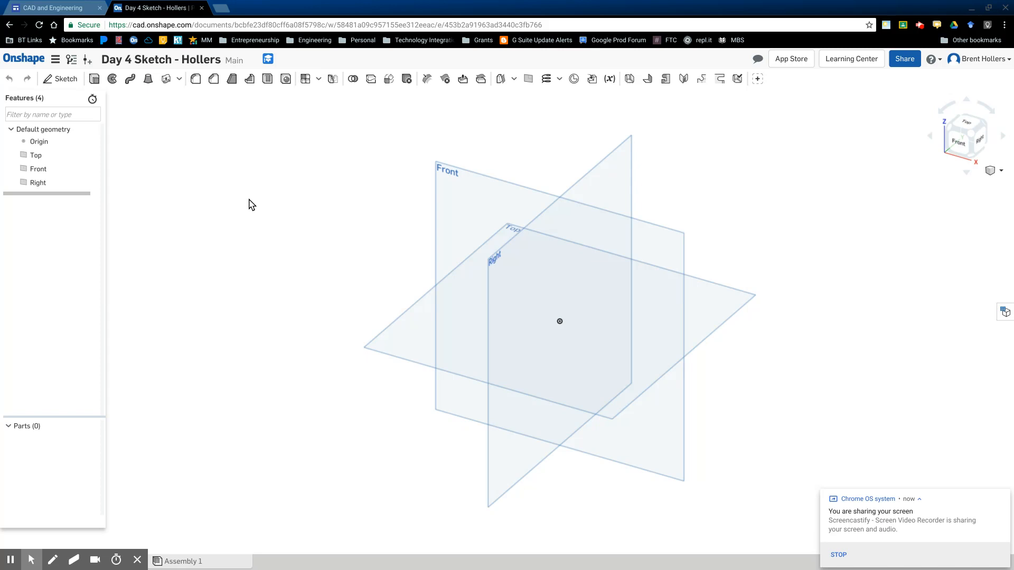
Resize the Front plane slightly smaller from its upper-right corner and clear the selection
click(681, 249)
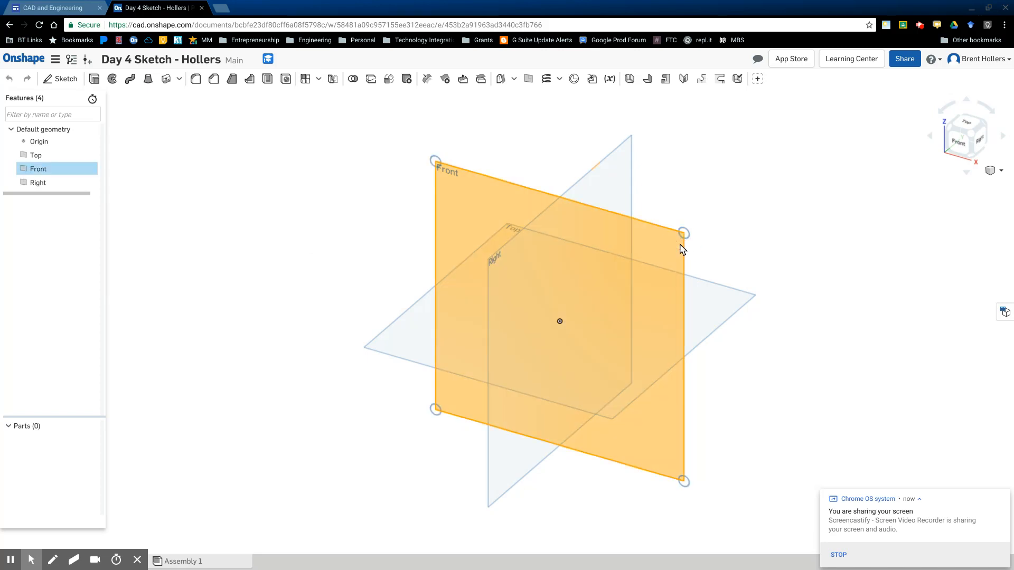
drag(685, 233, 820, 189)
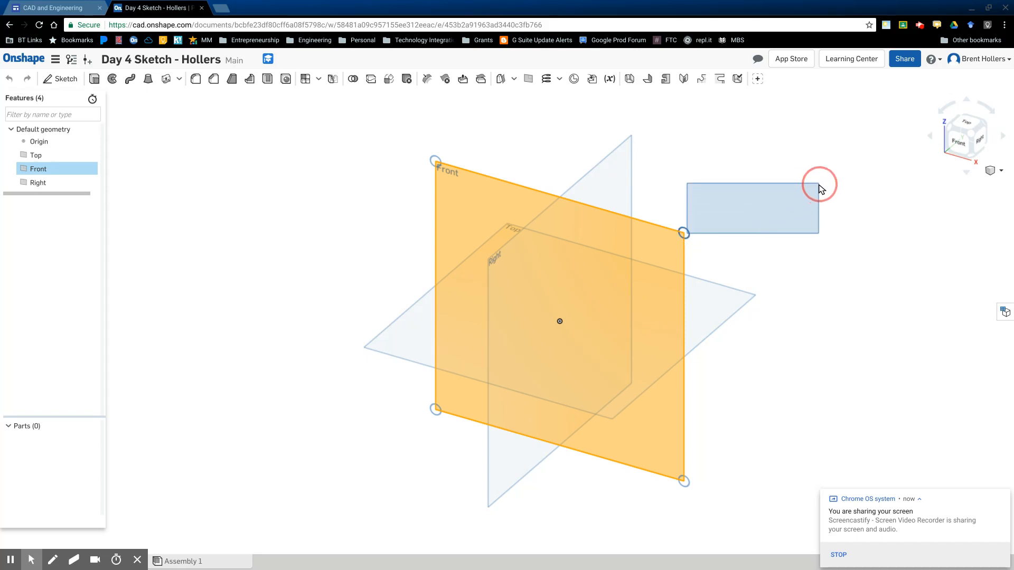
mouse_move(684, 233)
mouse_down()
mouse_move(775, 206)
mouse_move(653, 234)
mouse_move(677, 225)
mouse_up()
click(197, 253)
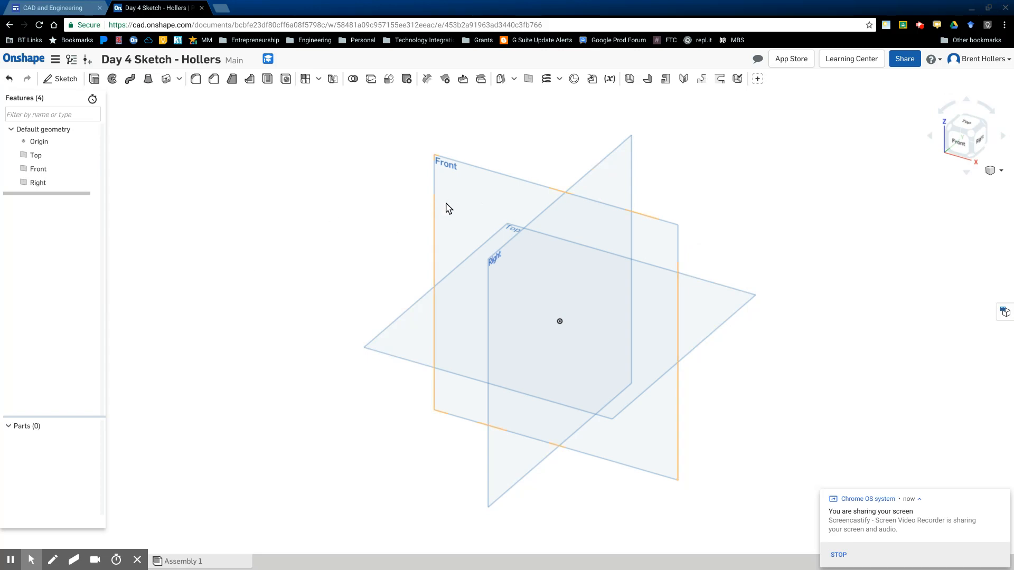
Start a sketch on the Front plane and orient the view normal to it
click(38, 169)
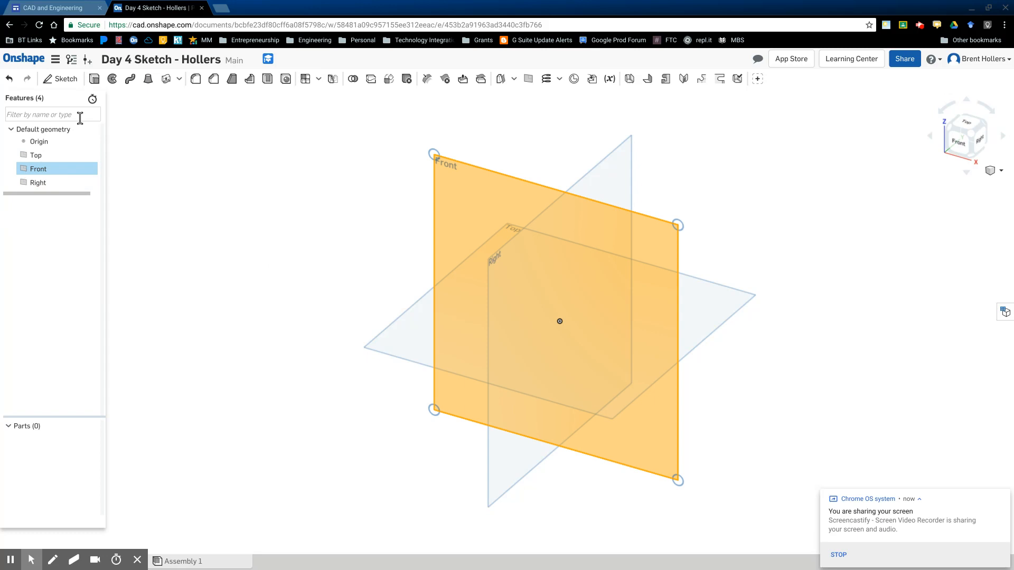
click(74, 83)
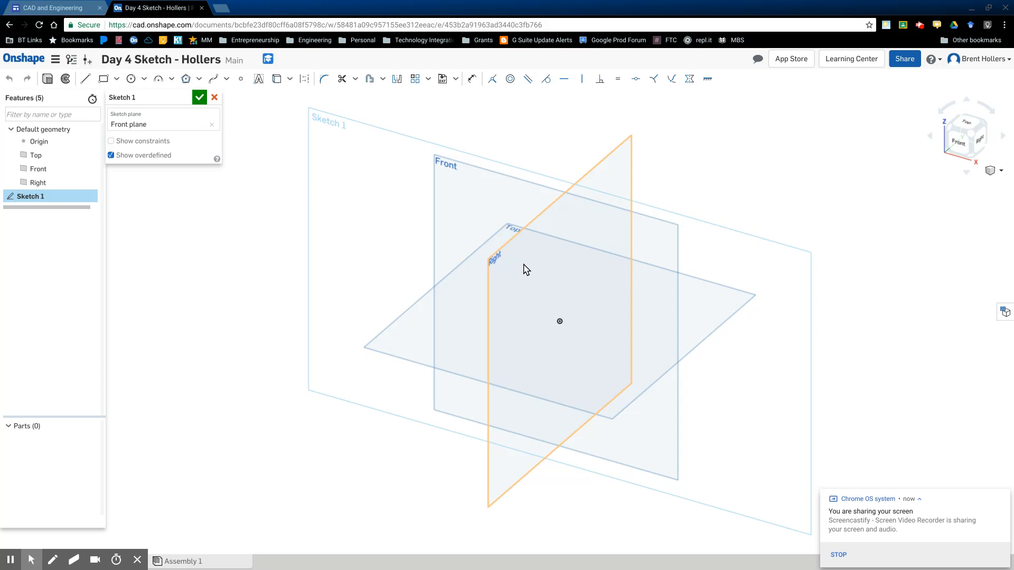
key(n)
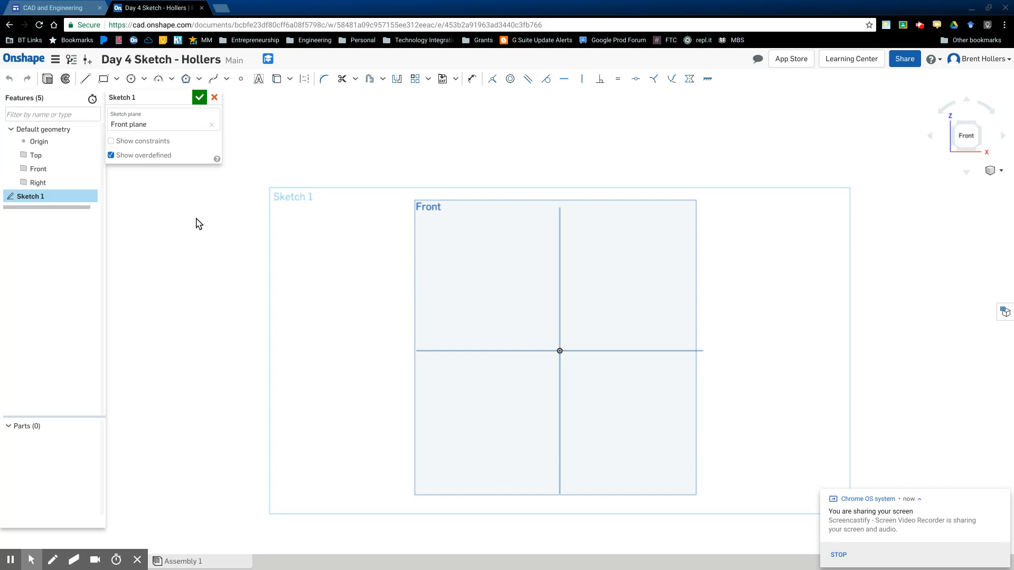
Sketch a star from the origin with connected lines about 0.7 to 1.2 in long, ending just short of the origin so the outline stays open
click(85, 79)
click(558, 351)
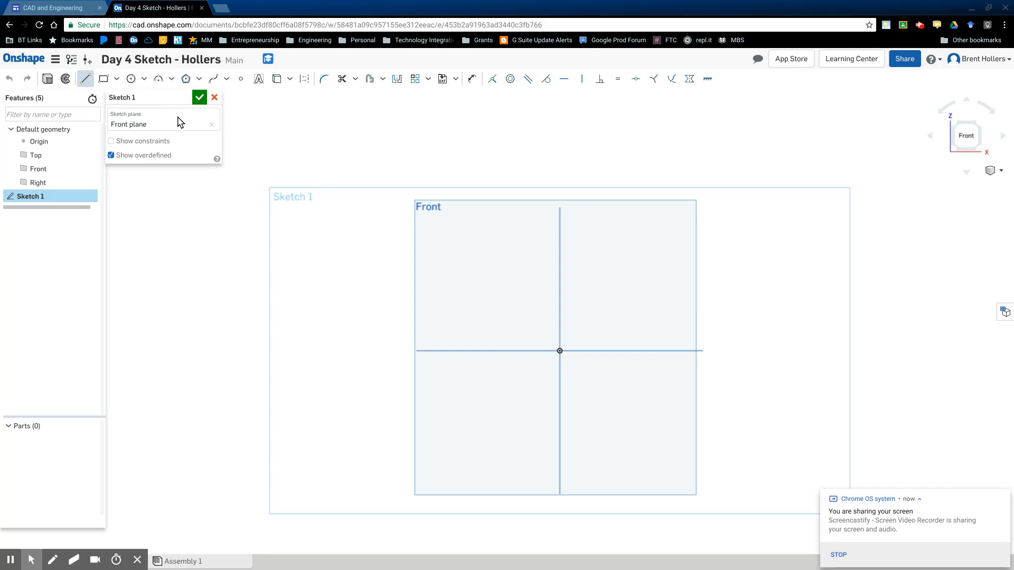
click(559, 351)
click(577, 315)
click(595, 346)
click(595, 301)
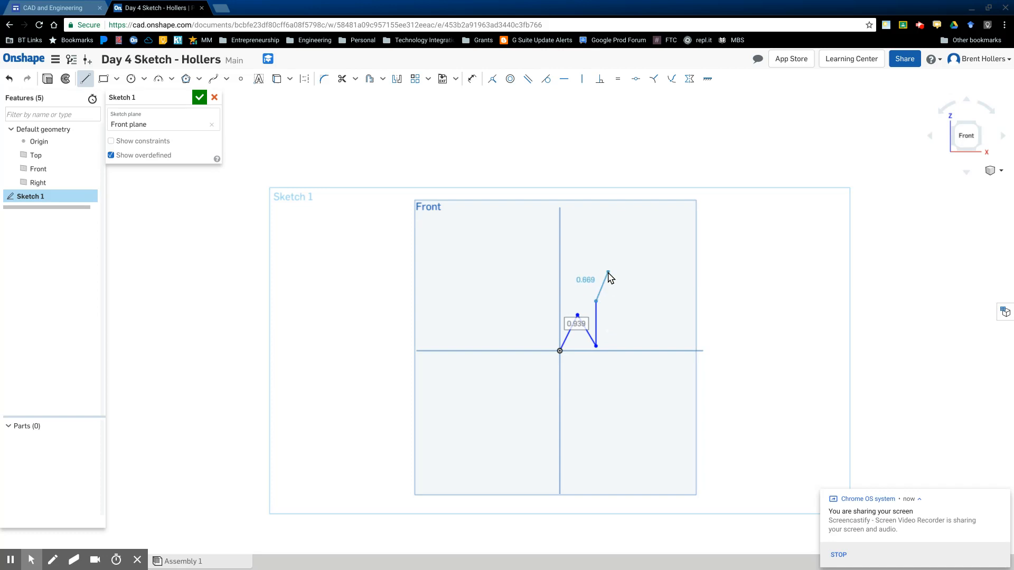
click(626, 286)
click(583, 268)
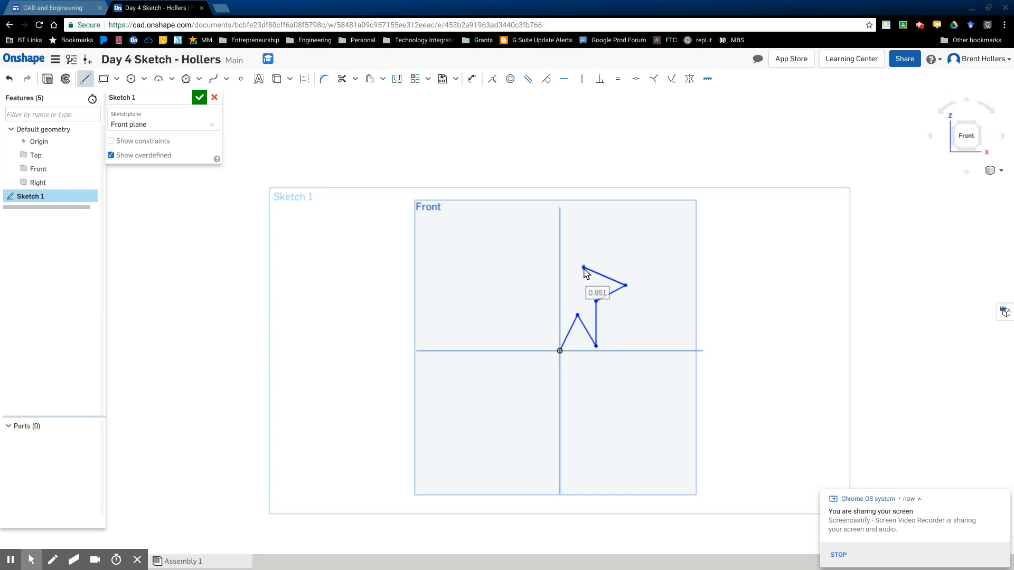
click(578, 235)
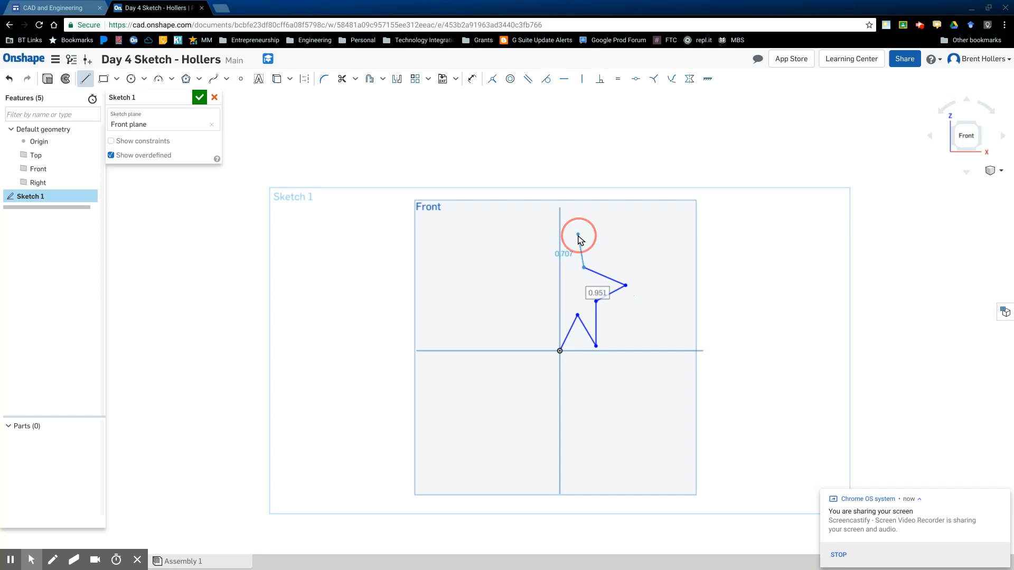
click(551, 269)
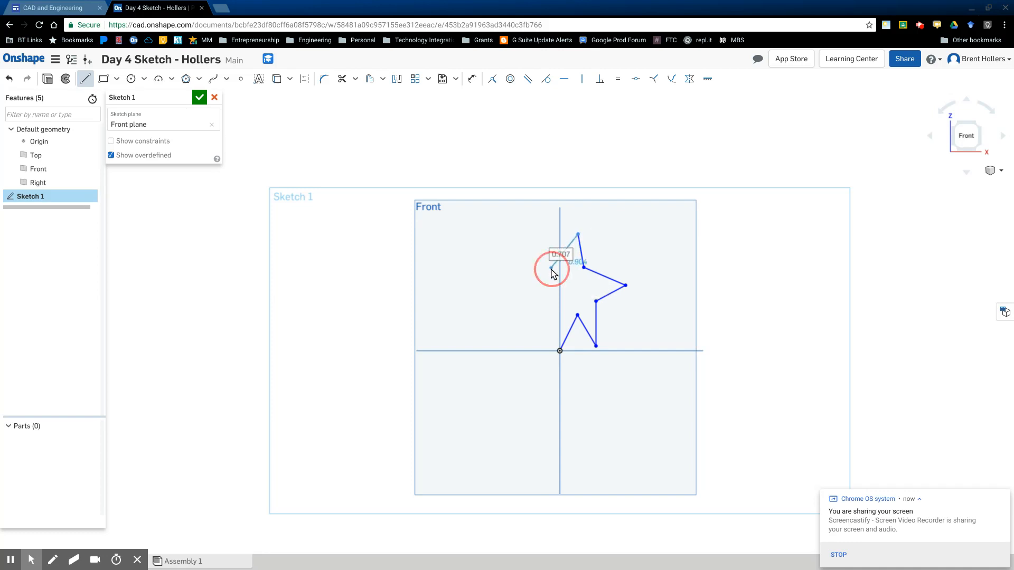
click(515, 270)
click(563, 307)
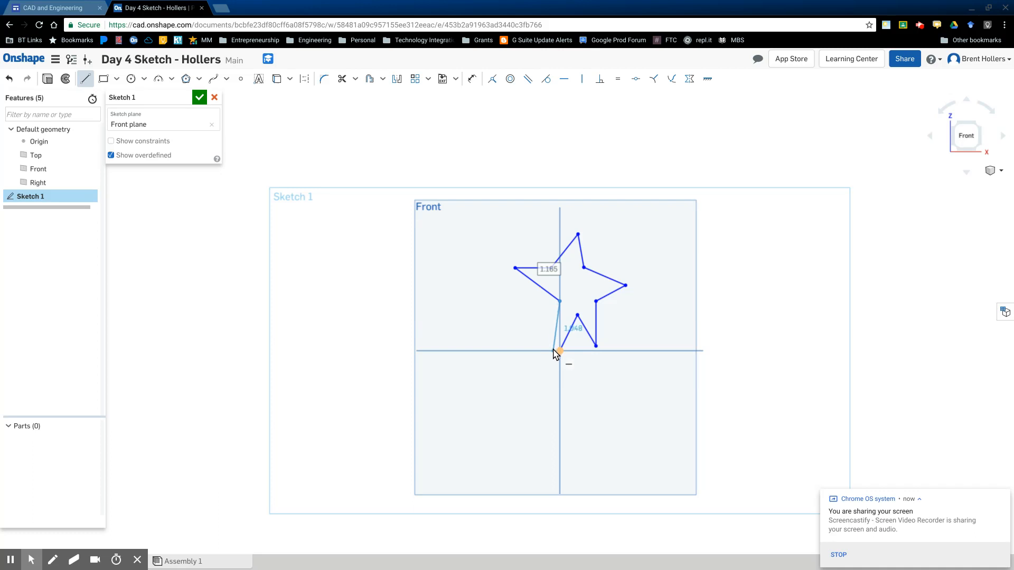
click(557, 353)
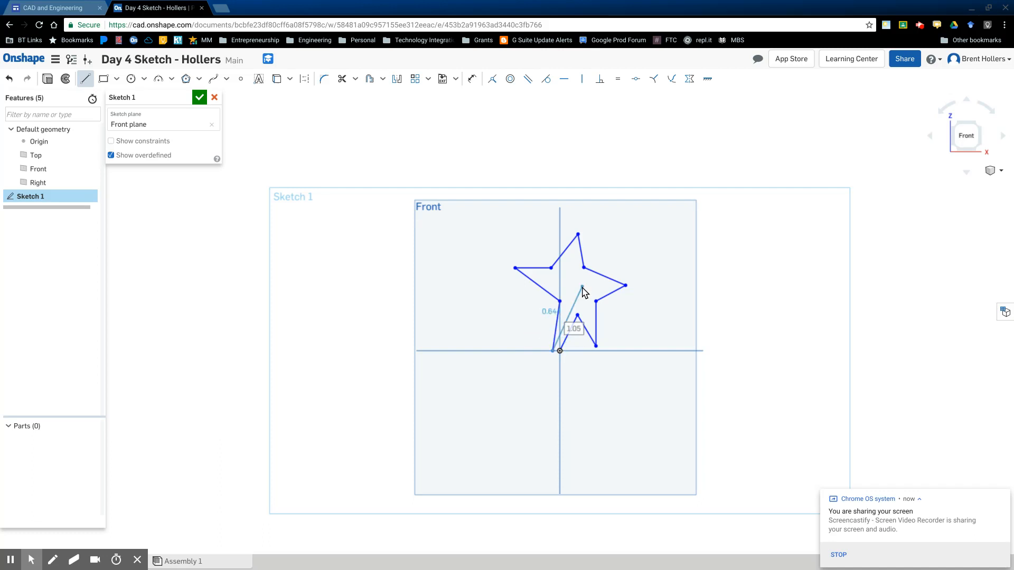
click(557, 333)
key(Escape)
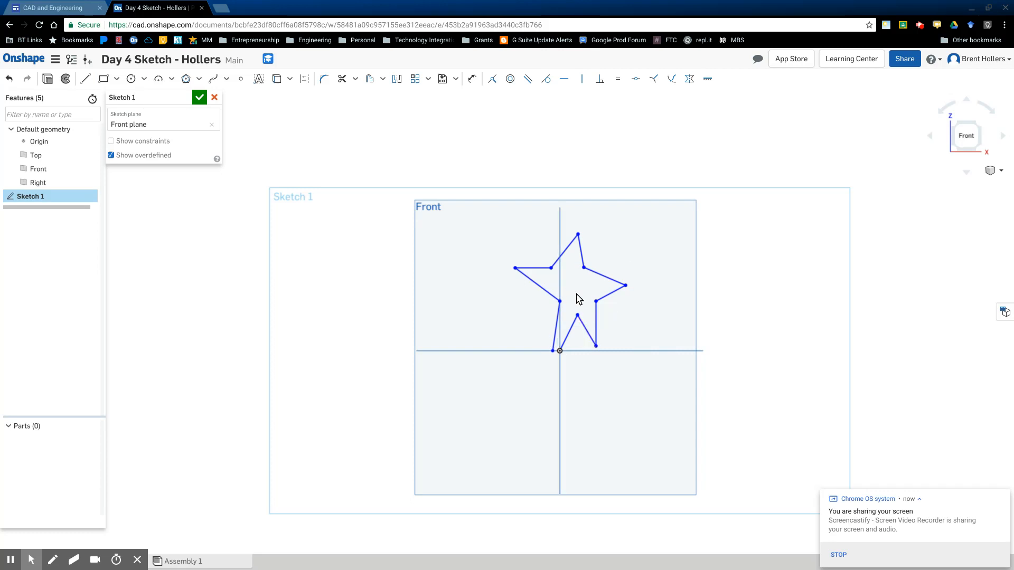
Examine the gap between the star's endpoint and the origin, and undo all of the star's lines
scroll(552, 353, up, 5)
scroll(579, 346, up, 2)
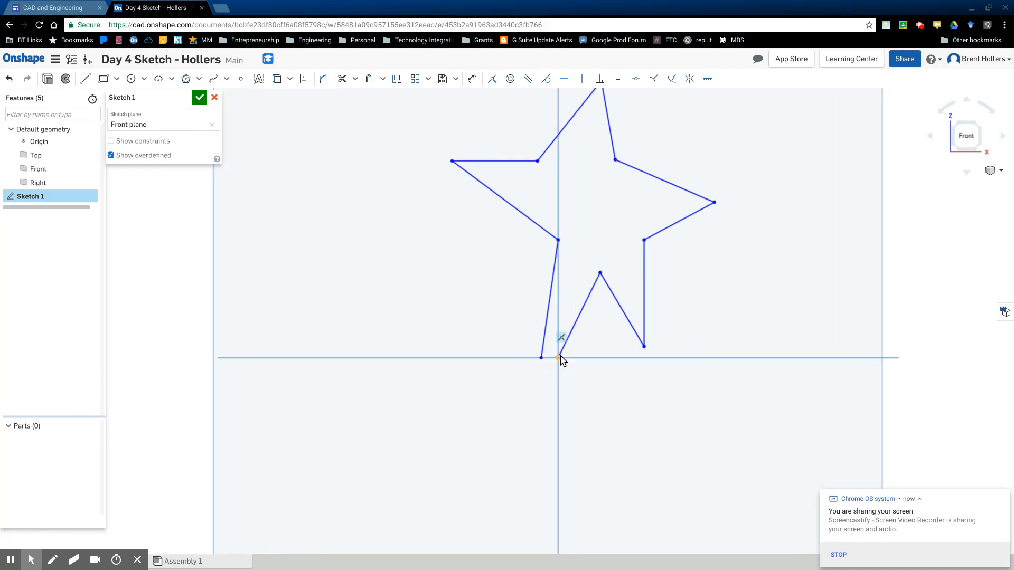
key(ctrl+z)
key(ctrl+z)
key(ctrl+z)
key(ctrl+z)
key(ctrl+z)
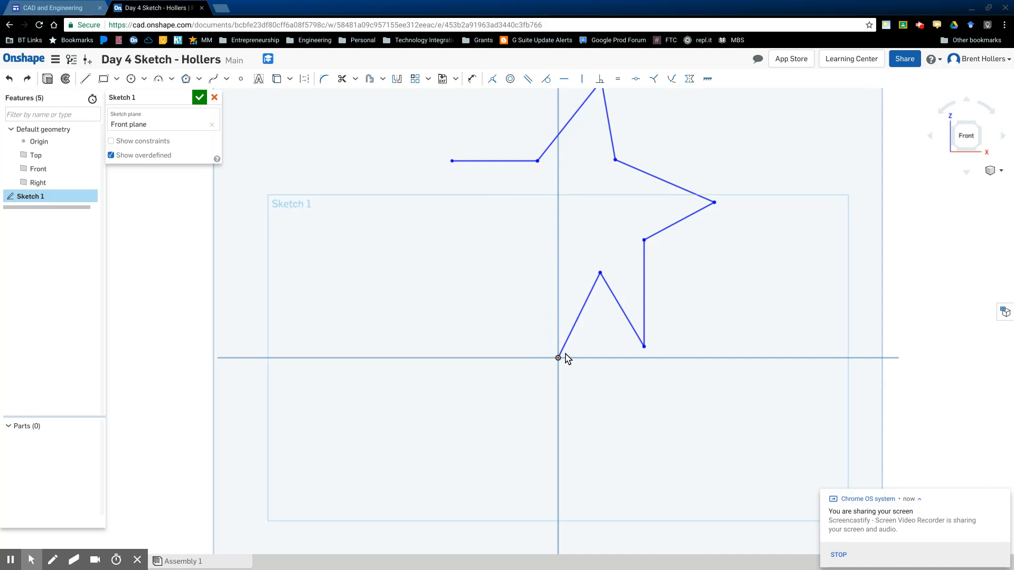
key(ctrl+z)
key(ctrl+z)
key(ctrl+z)
key(ctrl+z)
key(ctrl+z)
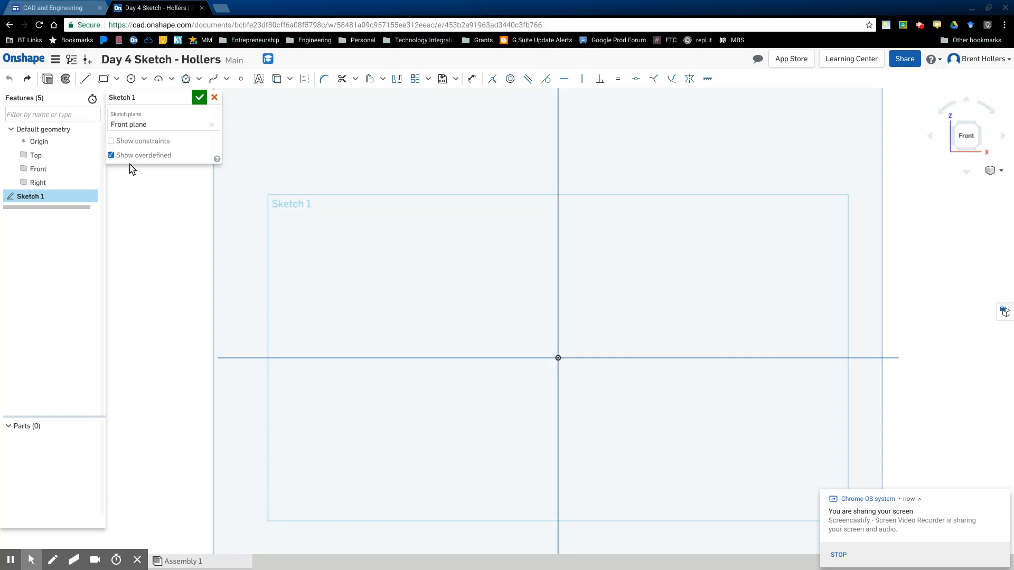
Sketch a closed five-pointed star from connected lines about 0.4 to 0.7 in long, starting and ending at the origin, and finish the sketch
click(85, 79)
scroll(515, 174, down, 3)
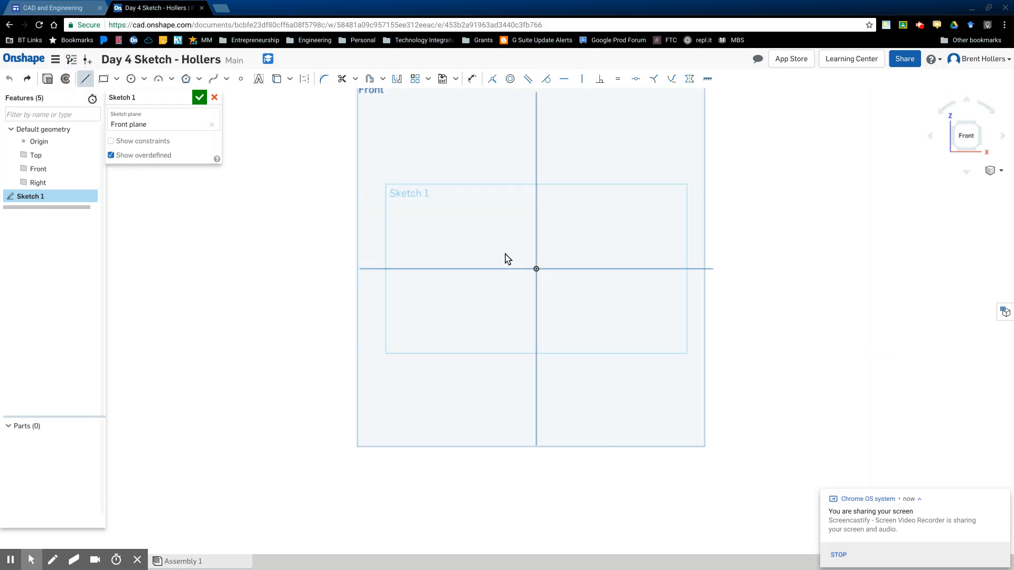
click(536, 269)
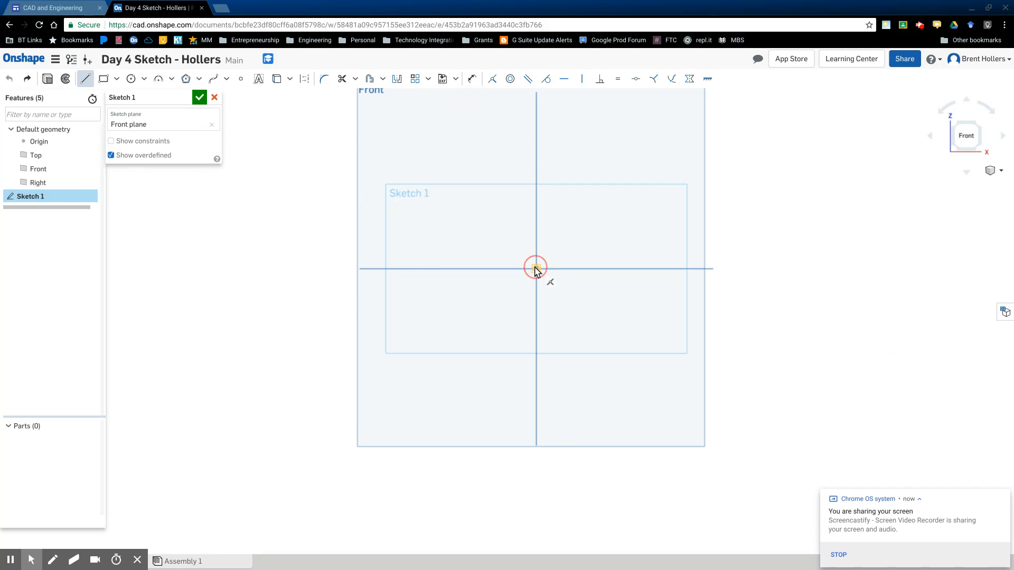
click(564, 241)
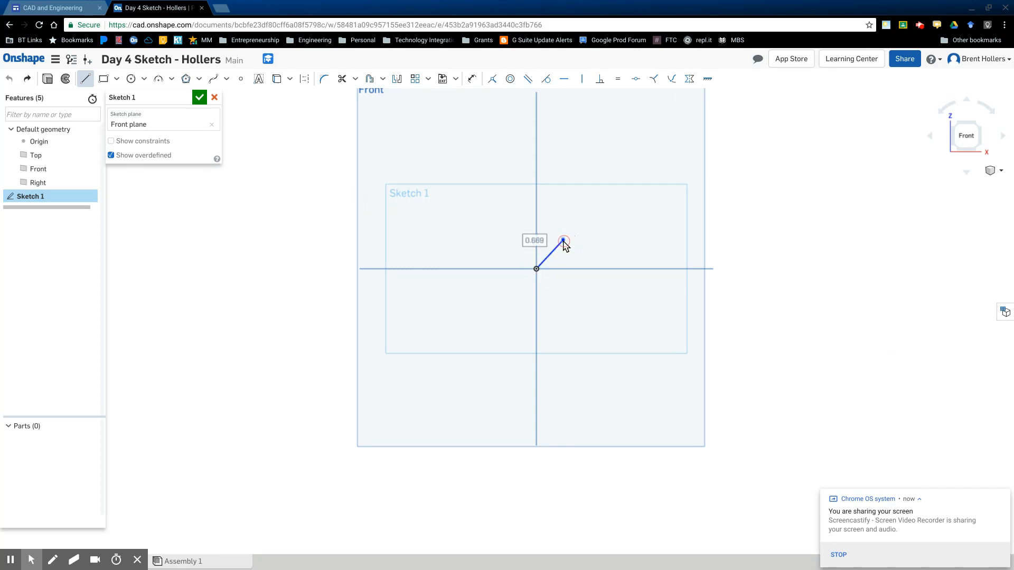
click(592, 229)
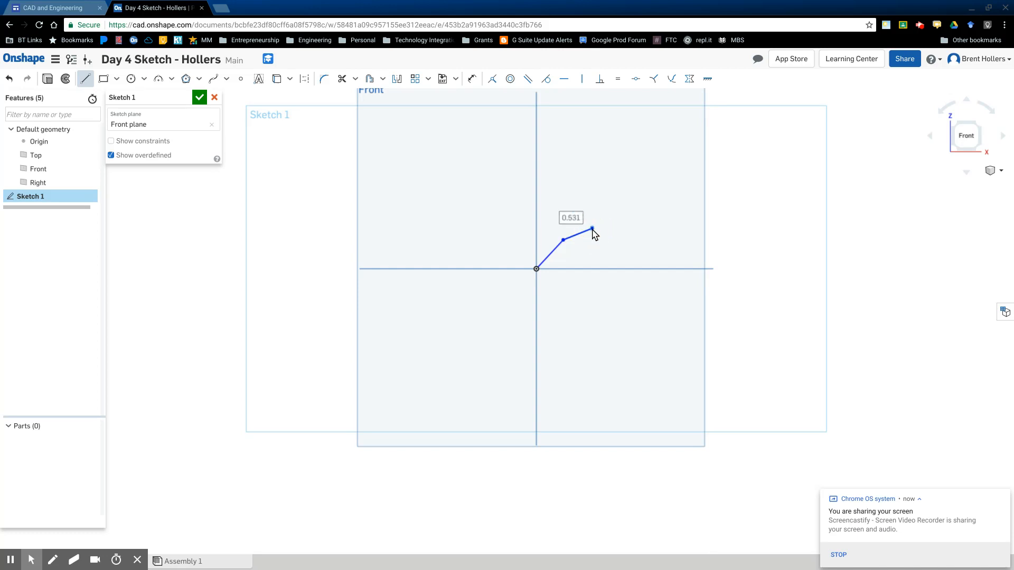
click(559, 220)
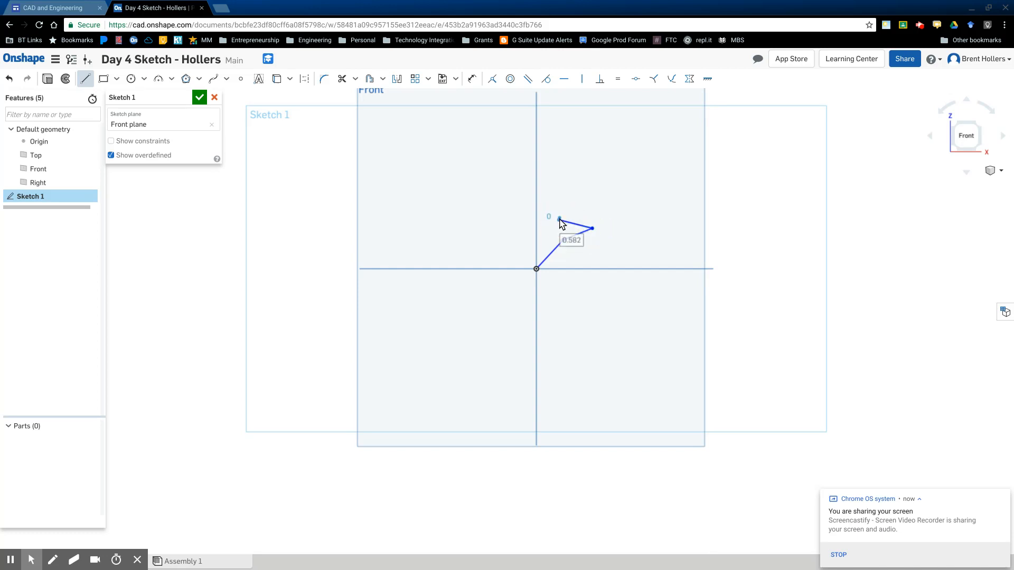
click(538, 192)
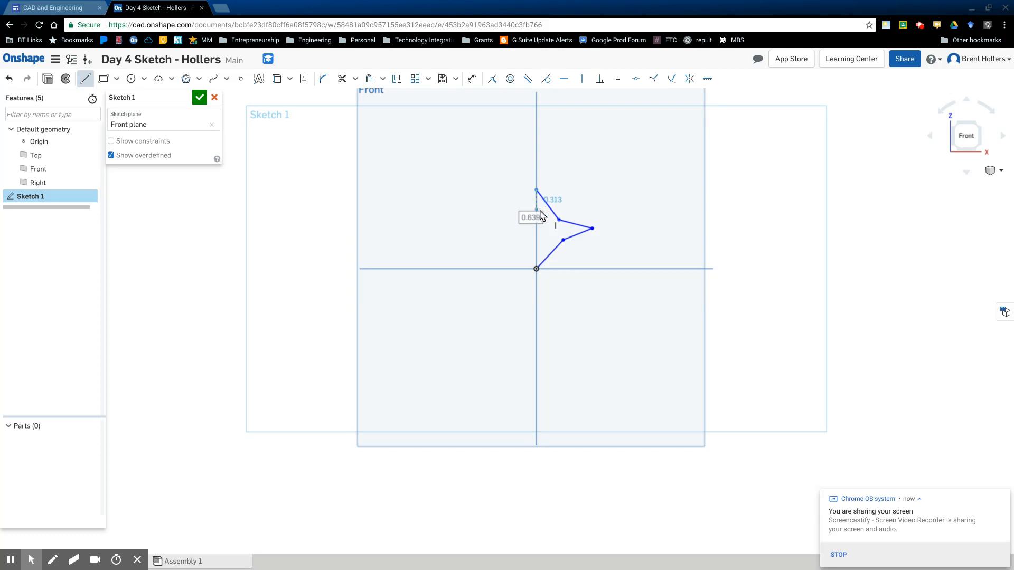
click(528, 218)
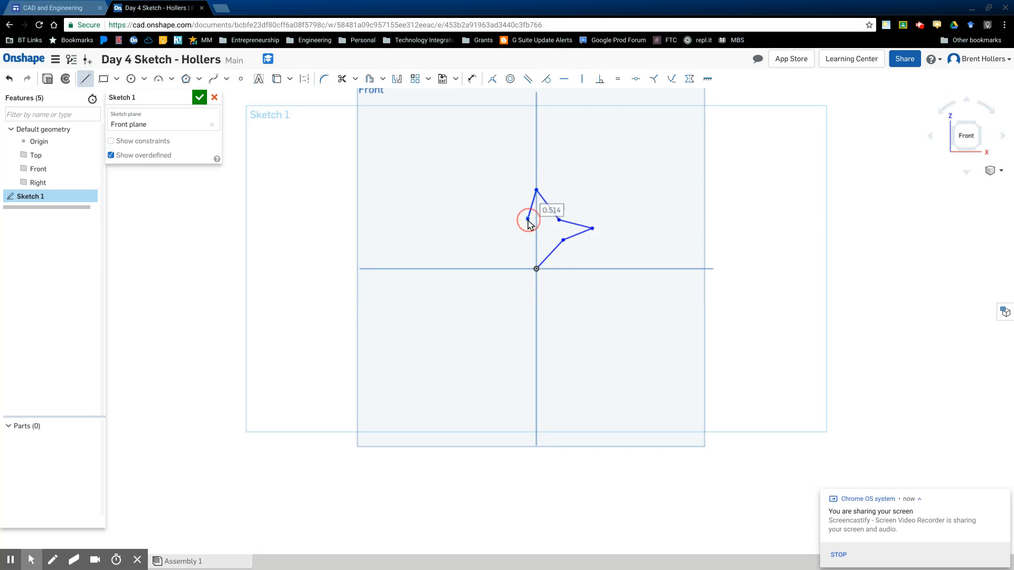
click(496, 216)
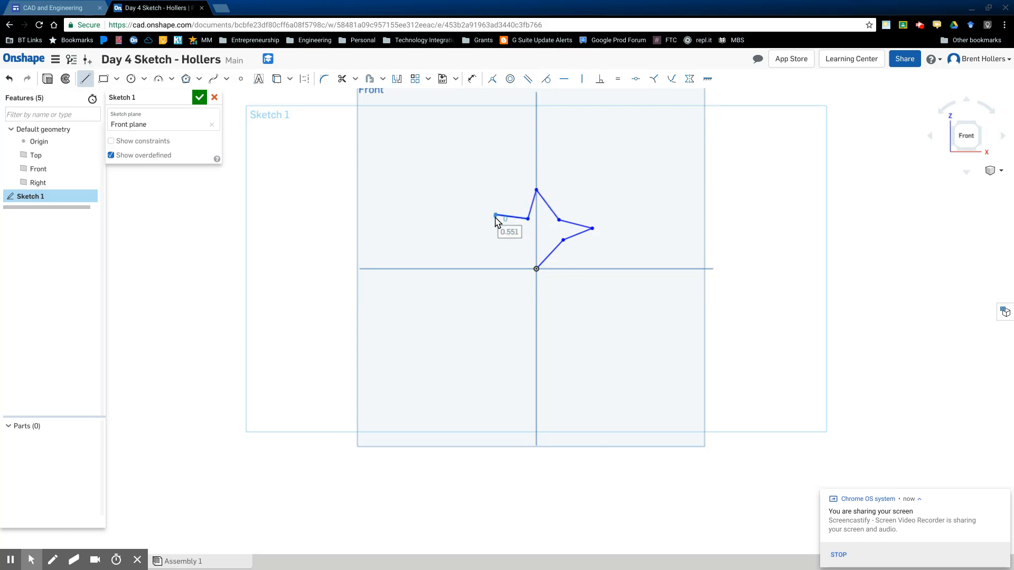
click(521, 238)
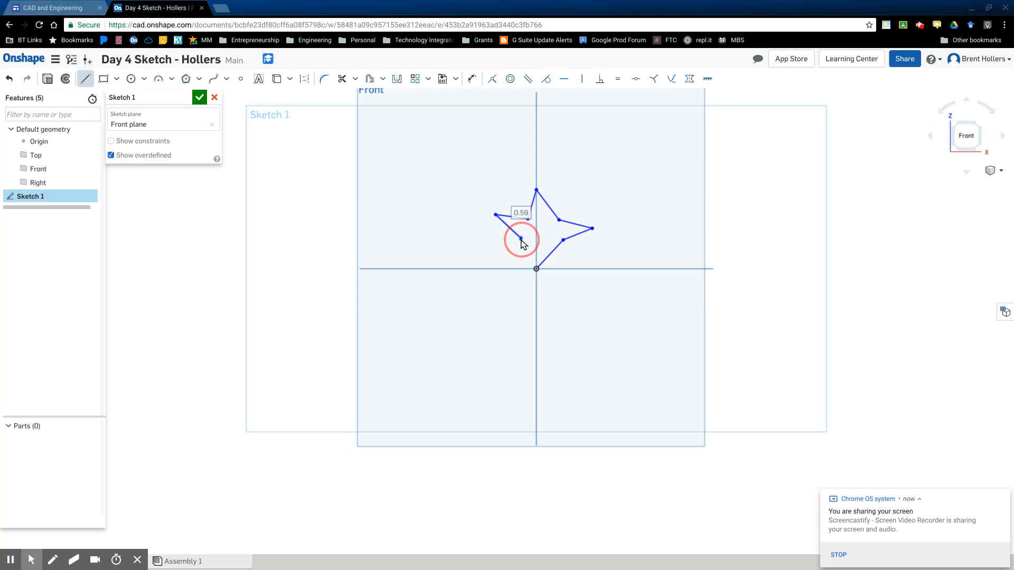
click(495, 258)
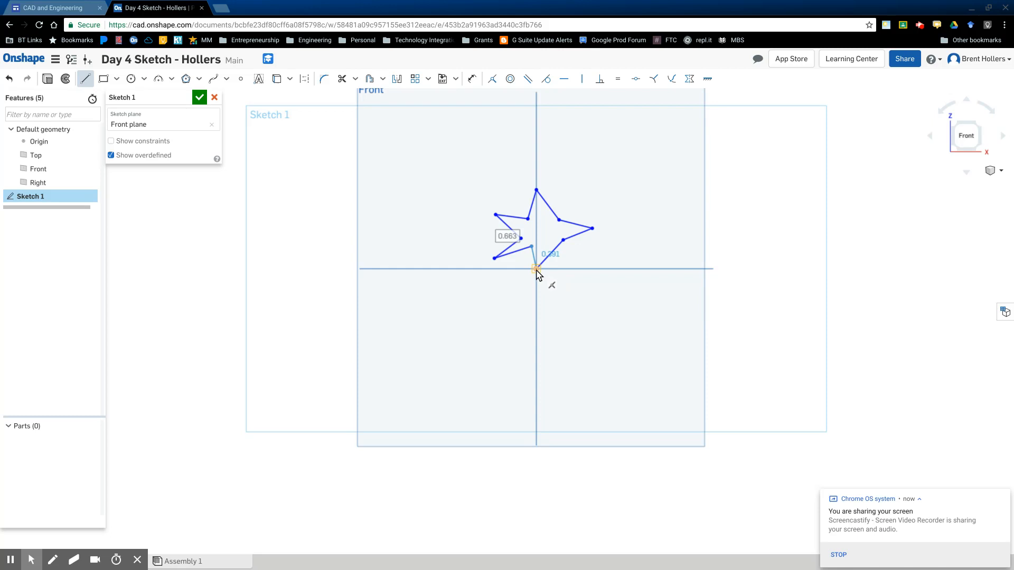
click(536, 269)
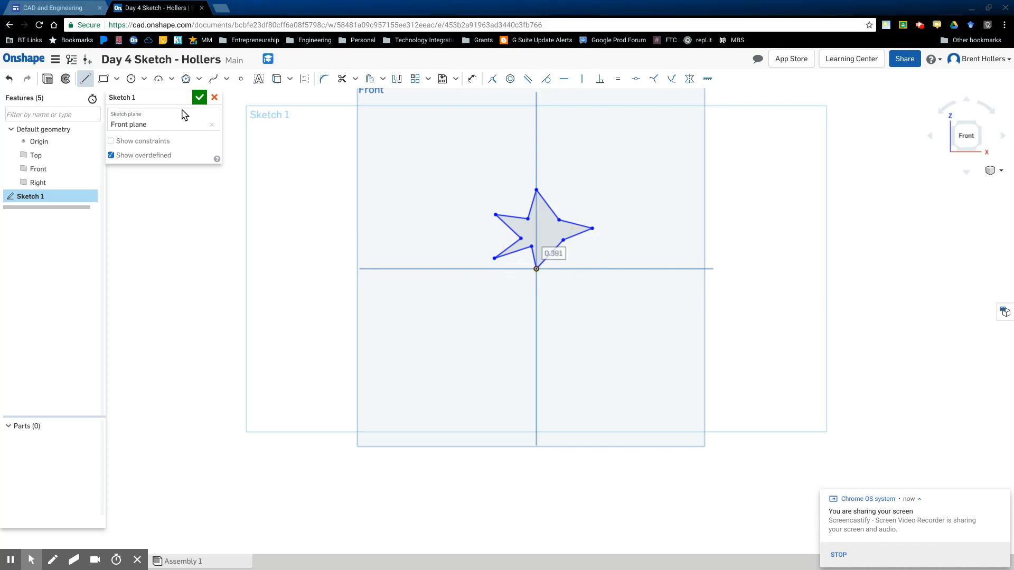
click(200, 98)
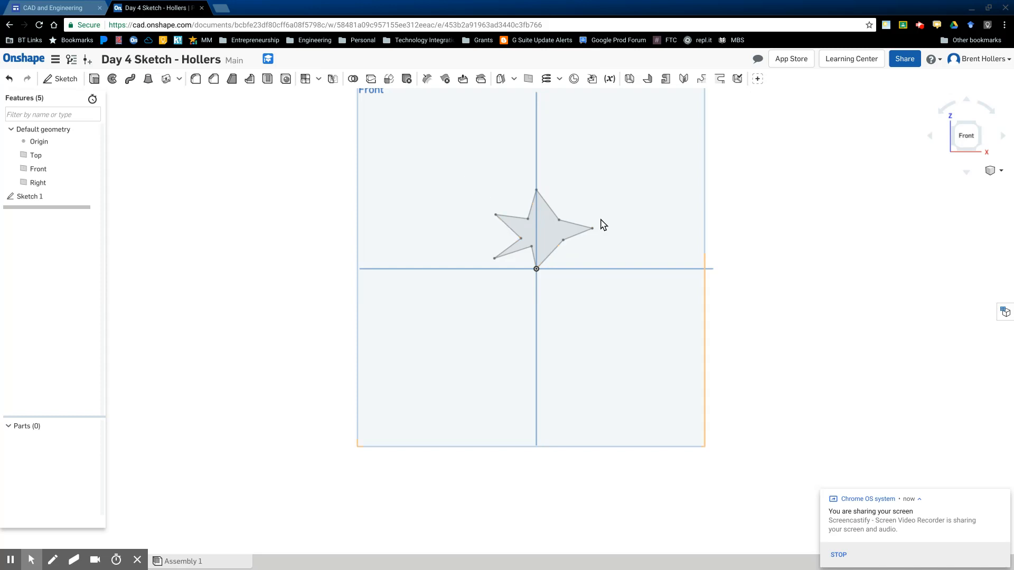
Extrude the whole of Sketch 1 as a new solid with a blind depth of 1 in
click(983, 127)
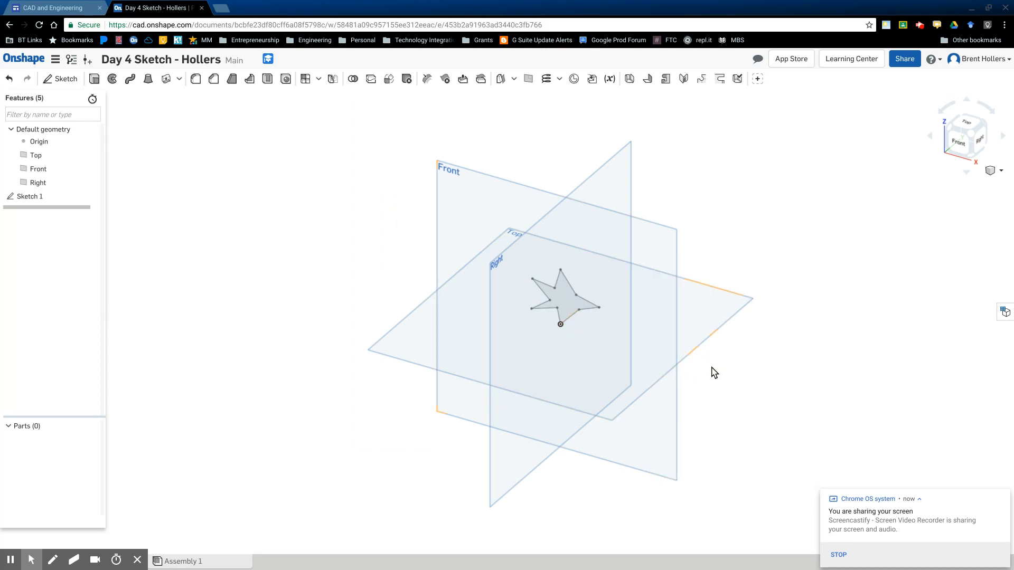
click(22, 197)
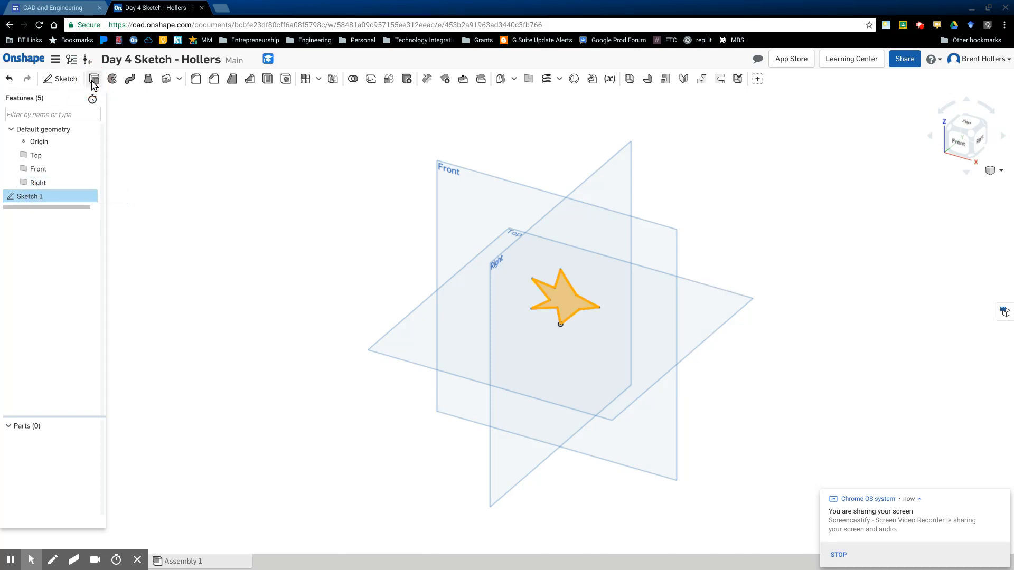
click(93, 80)
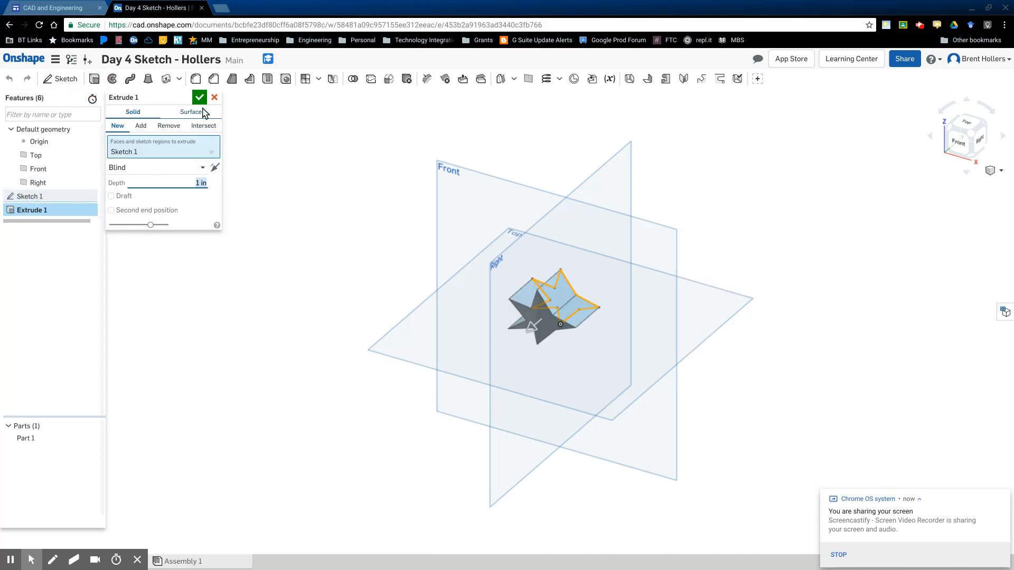
drag(773, 331, 740, 350)
mouse_move(735, 343)
right_down()
mouse_move(671, 374)
mouse_move(760, 309)
mouse_move(724, 363)
mouse_move(692, 356)
mouse_move(725, 331)
mouse_move(652, 340)
mouse_move(727, 354)
right_up()
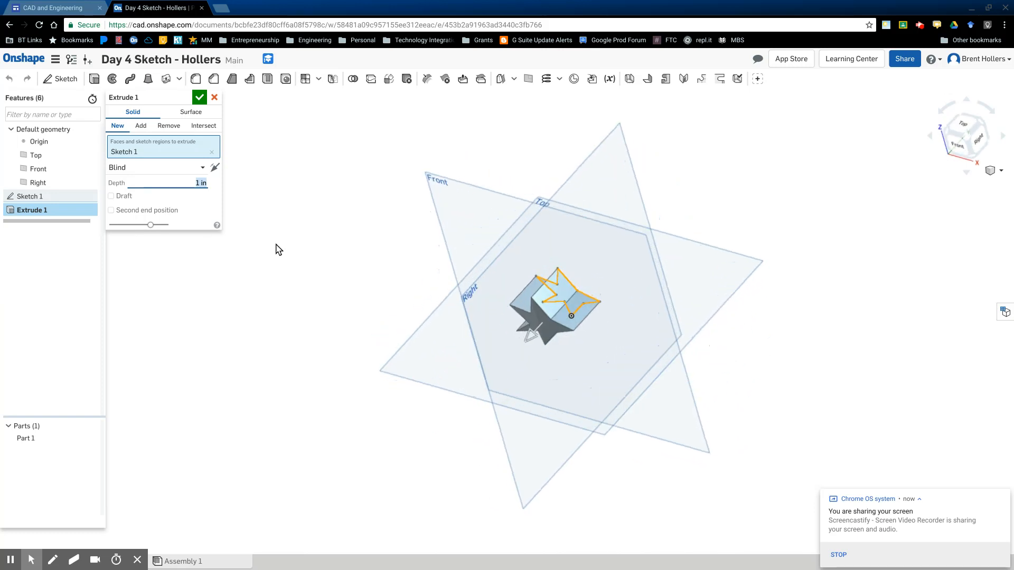
click(199, 97)
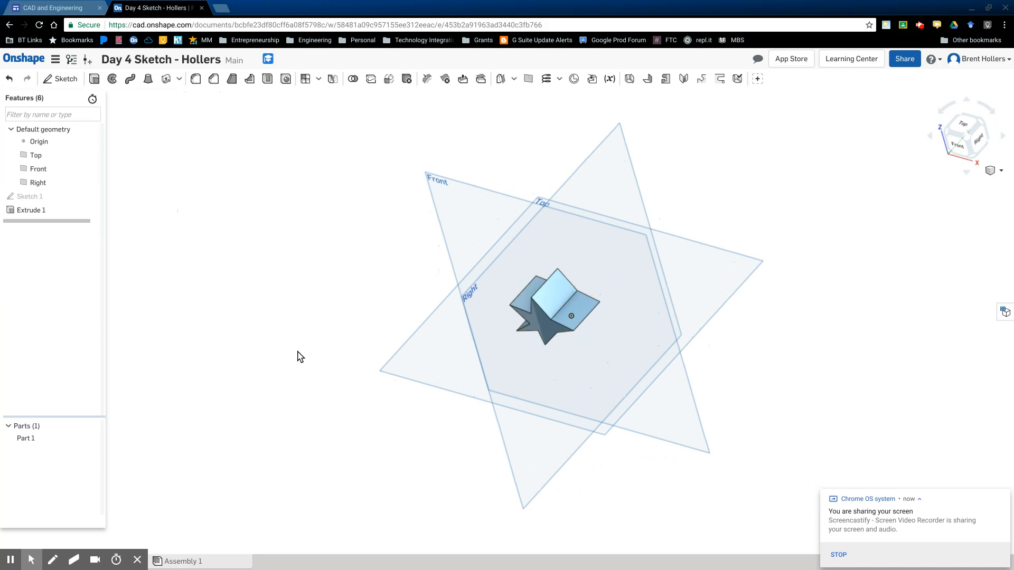
right_drag(297, 357, 304, 319)
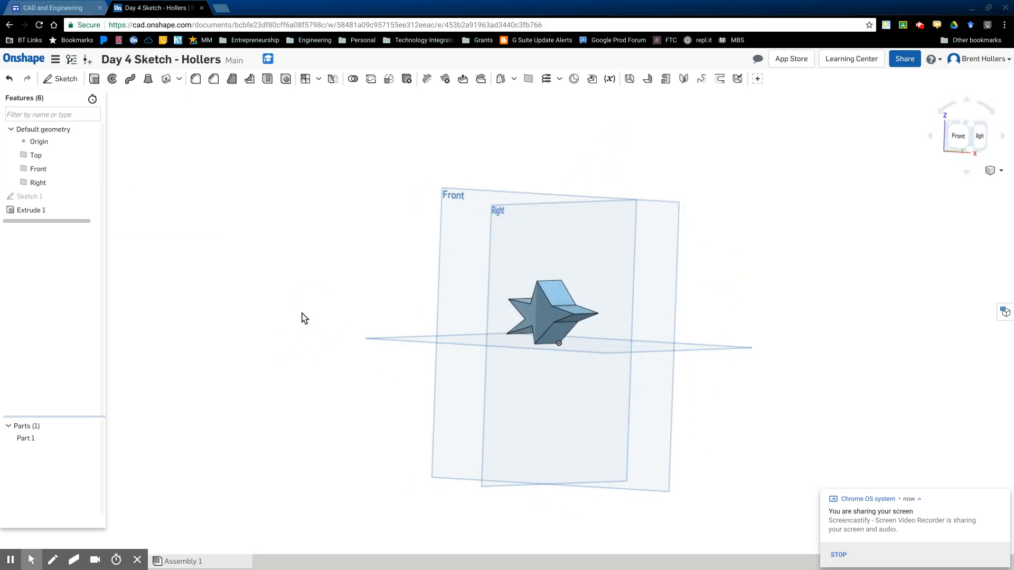
Undo and redo the star's extrusion, and delete the Extrude 1 feature
key(ctrl+z)
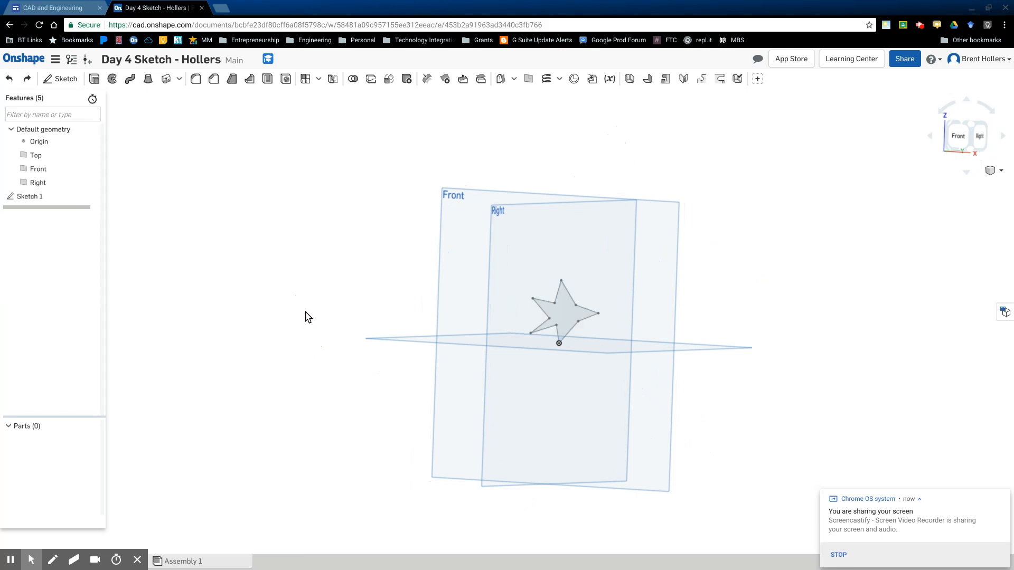
right_drag(306, 317, 318, 323)
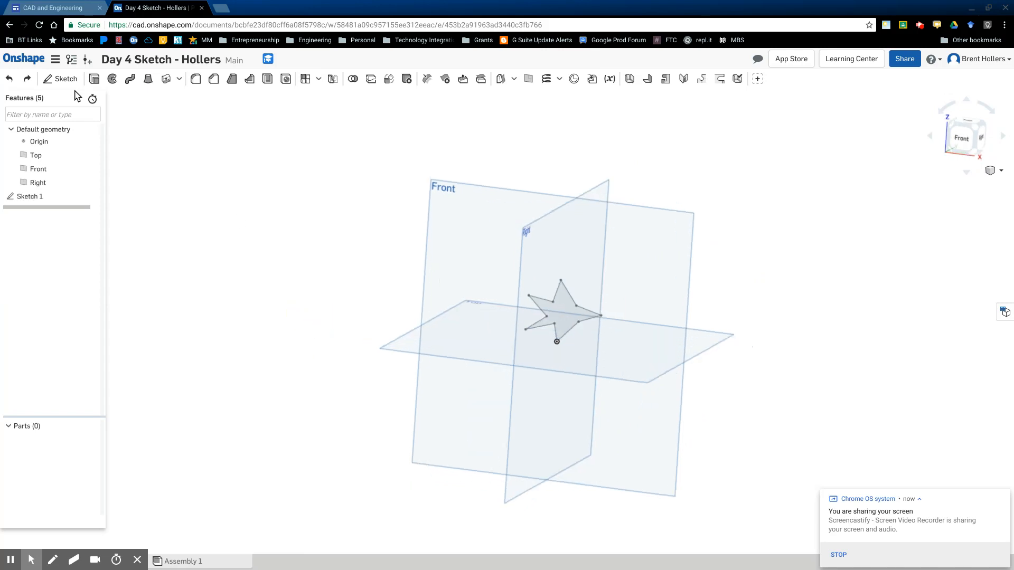
click(27, 79)
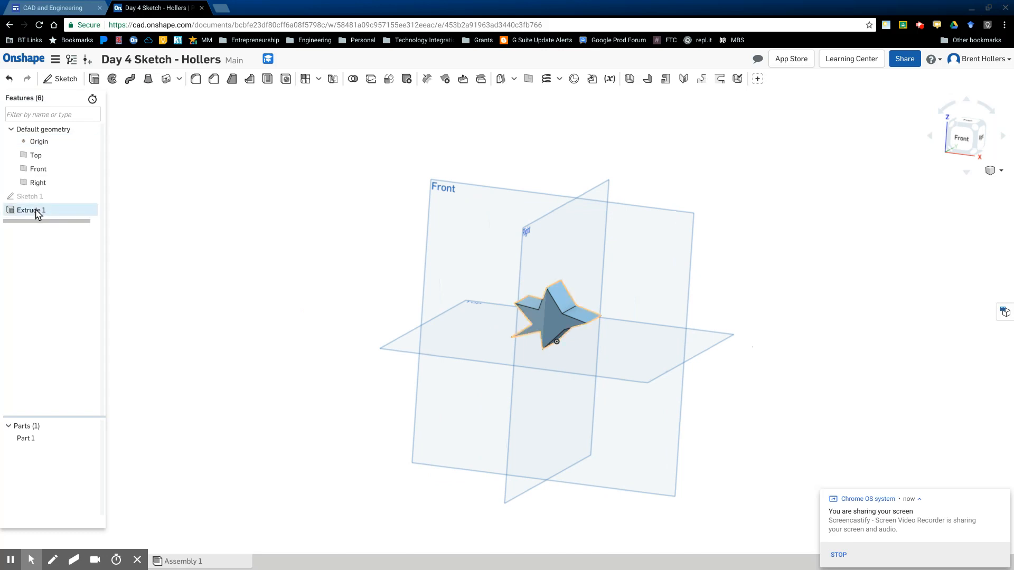
right_click(37, 211)
click(56, 308)
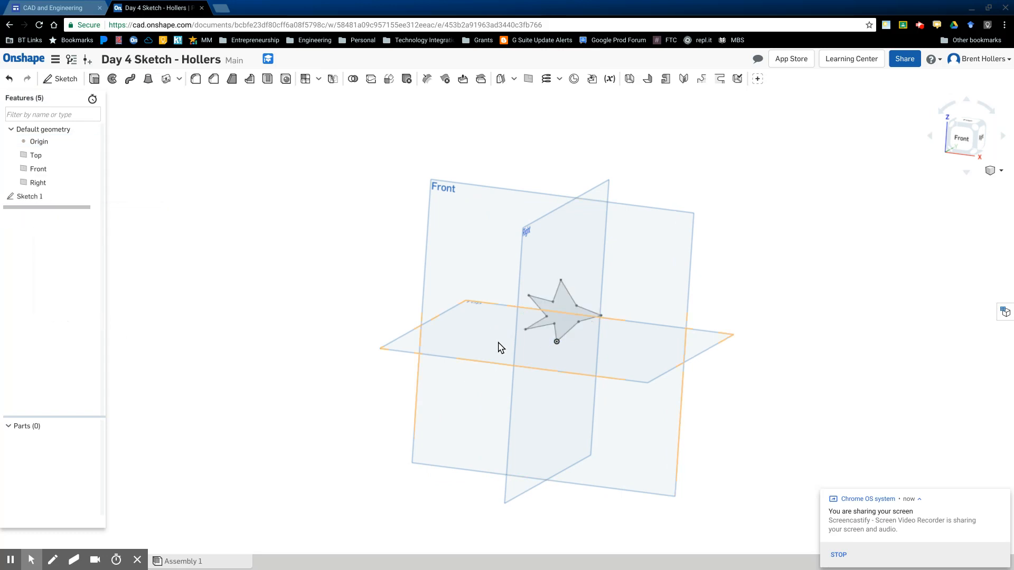
Select three adjacent edges of the star and deselect them, and do the same with the Right plane
scroll(516, 344, up, 5)
scroll(616, 168, up, 2)
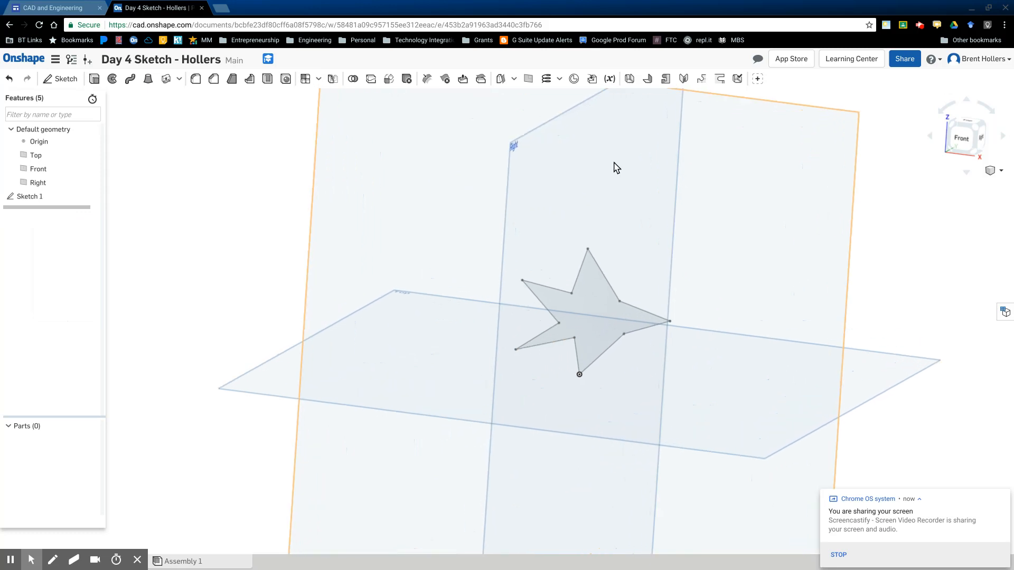
scroll(576, 268, up, 2)
click(580, 268)
click(605, 268)
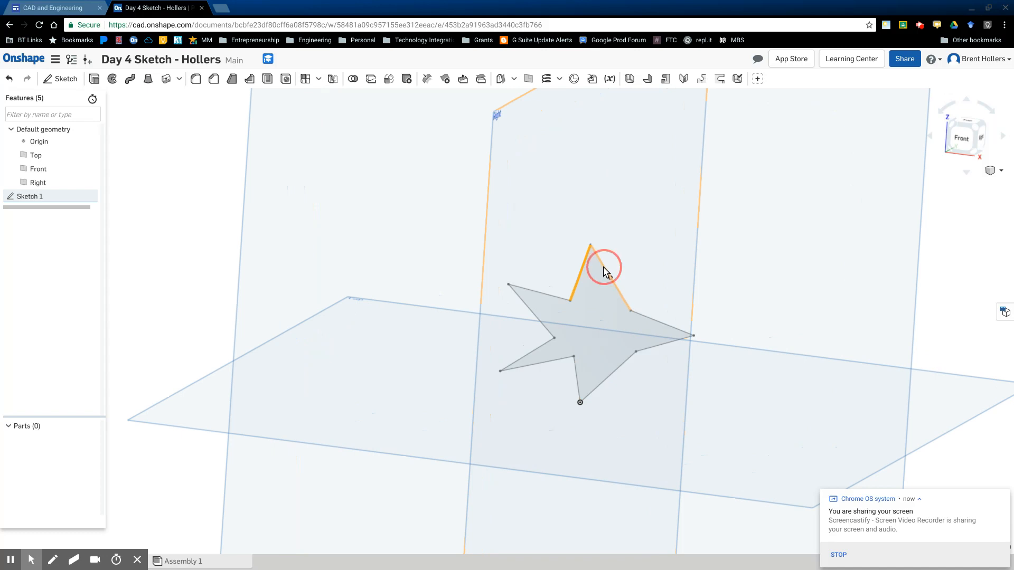
click(654, 323)
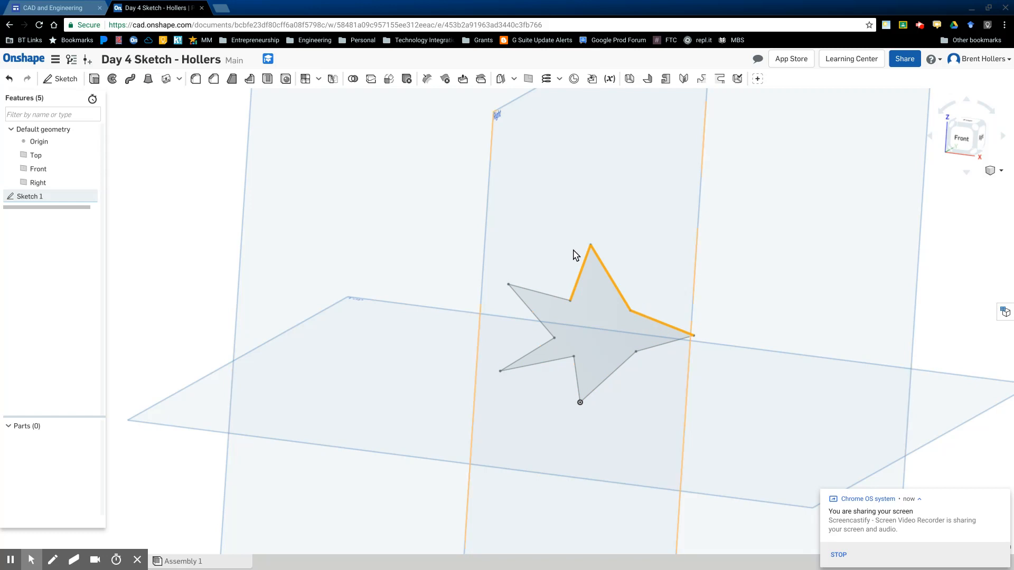
click(176, 209)
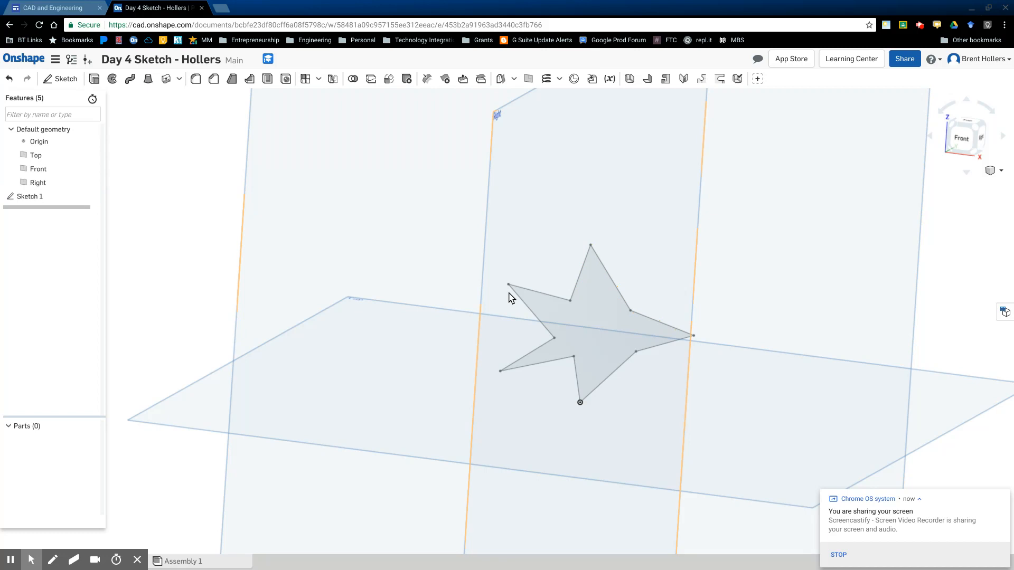
click(546, 294)
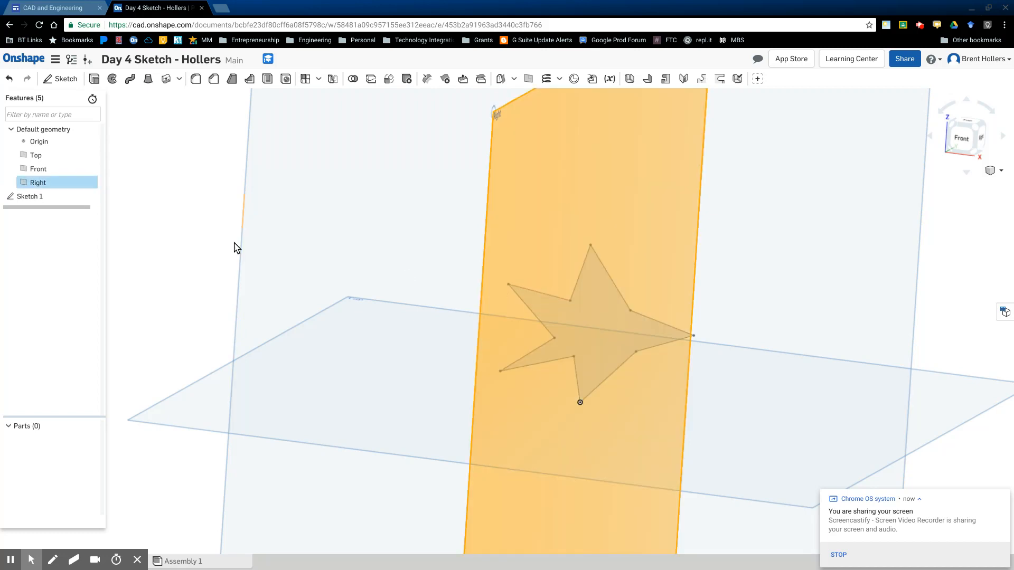
click(221, 240)
Select a midpoint and the two edges of the star's top point, and clear the selection
click(580, 272)
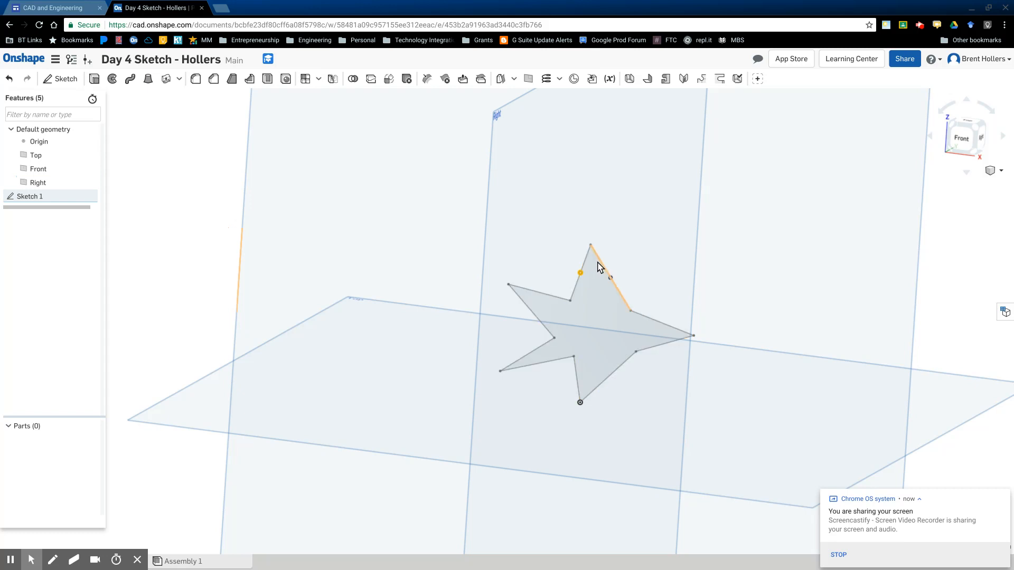
click(599, 266)
click(589, 258)
right_click(600, 264)
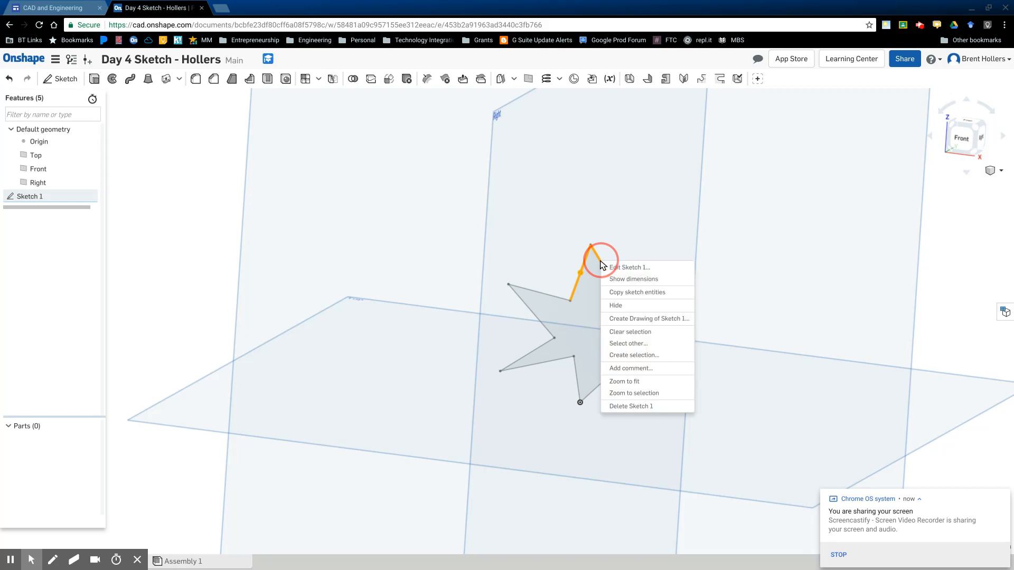
click(642, 332)
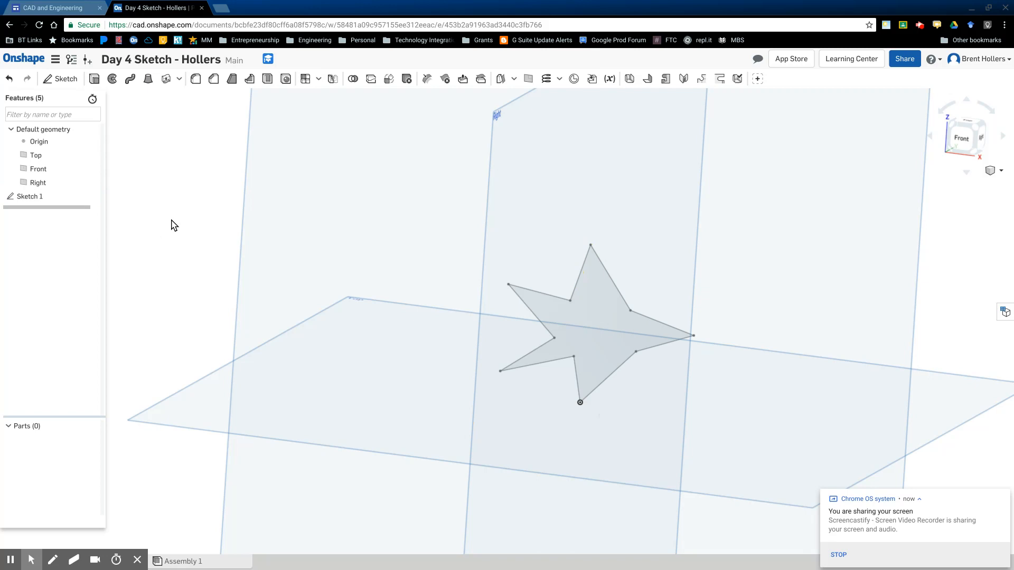
Select the Right plane and clear the selection
click(500, 218)
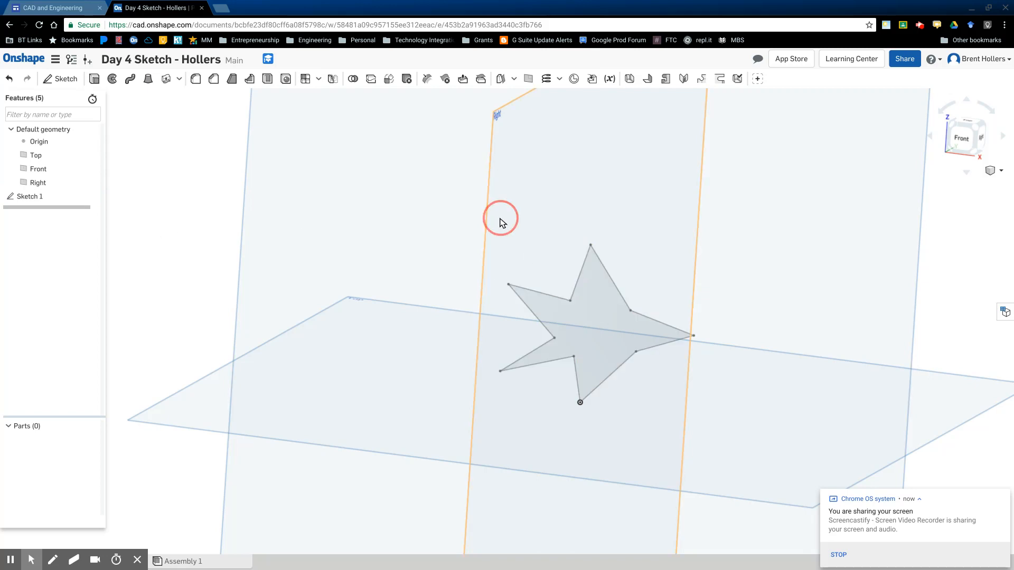
right_click(518, 218)
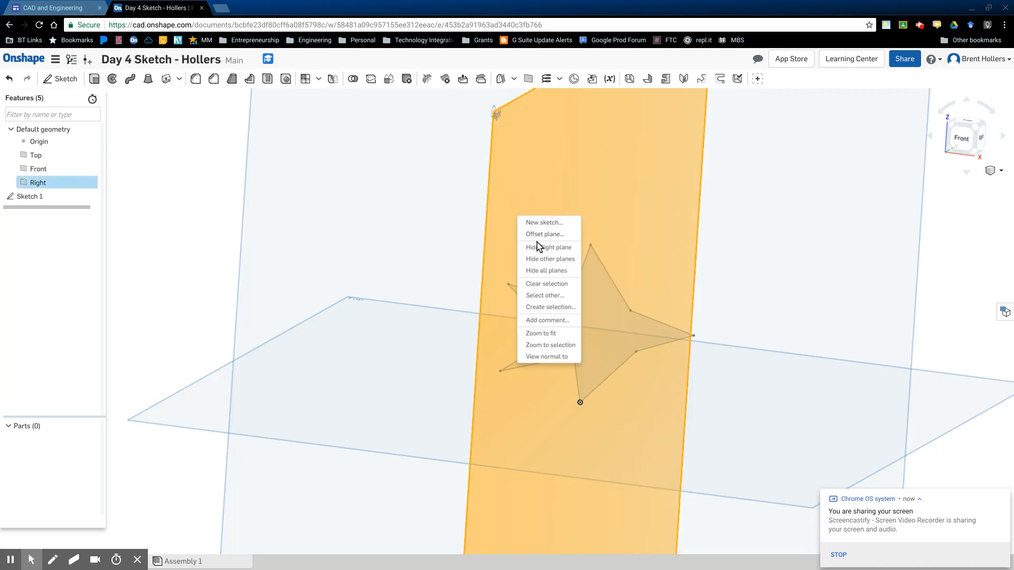
click(547, 285)
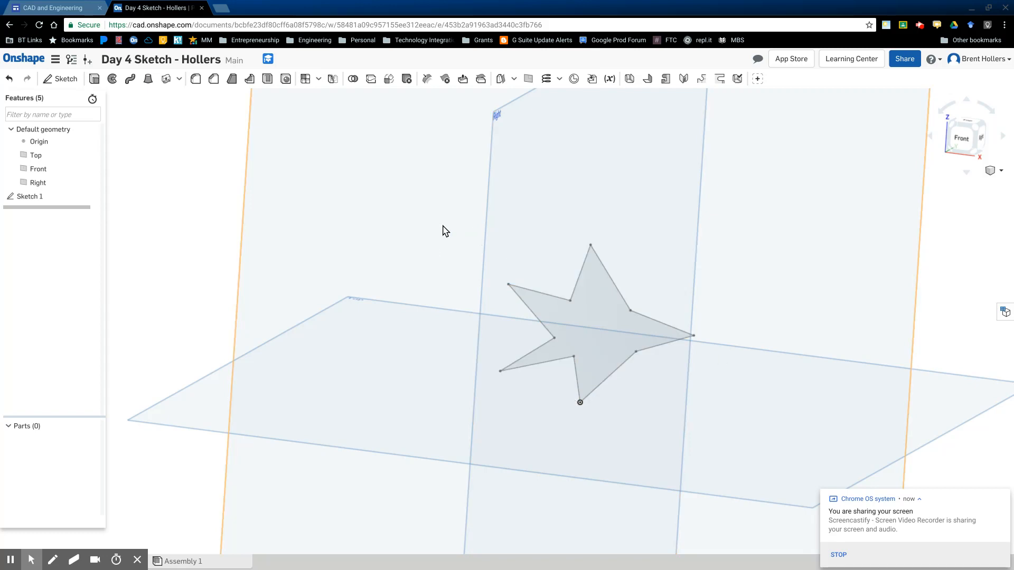
Extrude the star's enclosed face as a new solid with a blind depth of 1 in
click(595, 320)
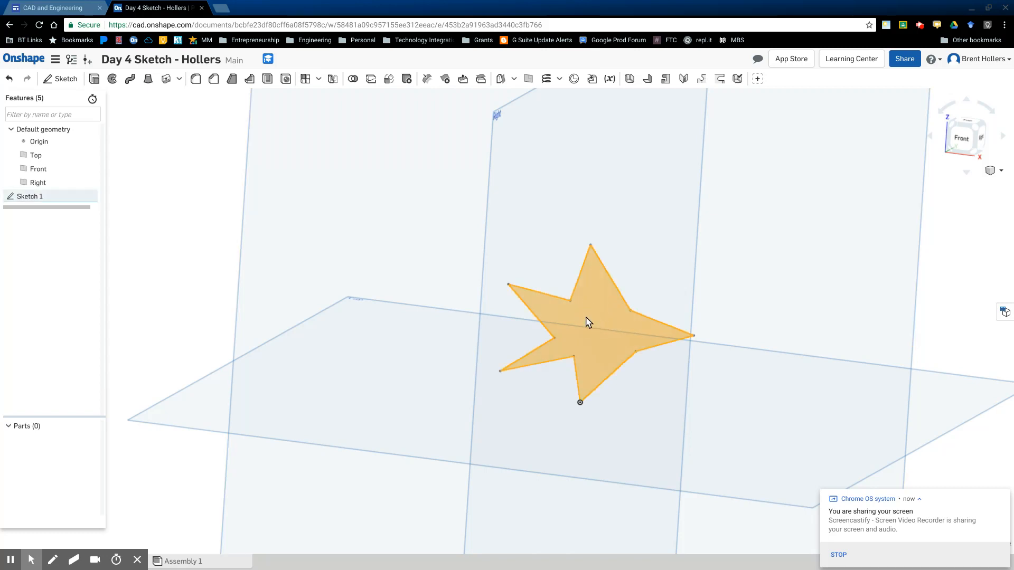
click(91, 81)
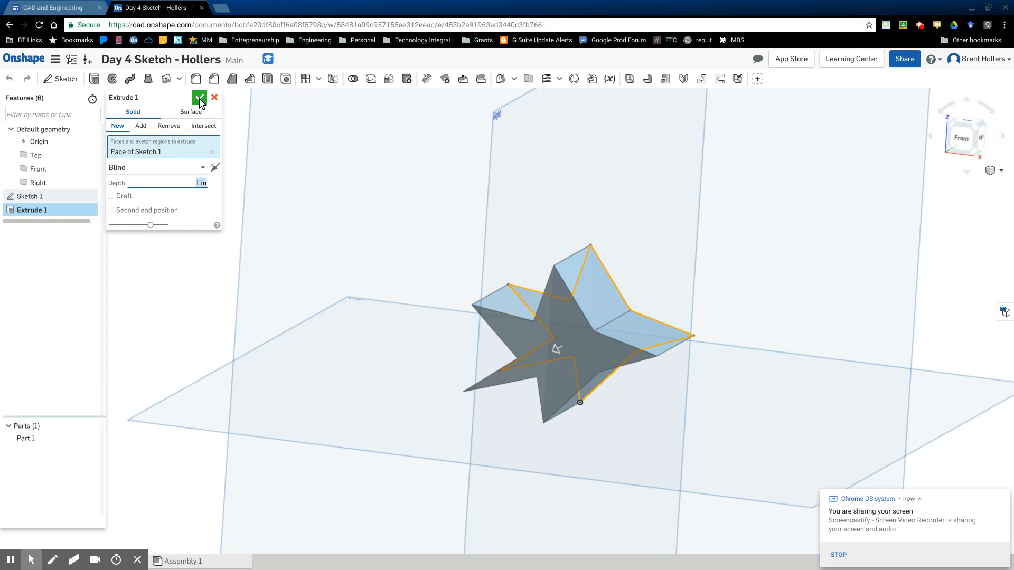
click(199, 98)
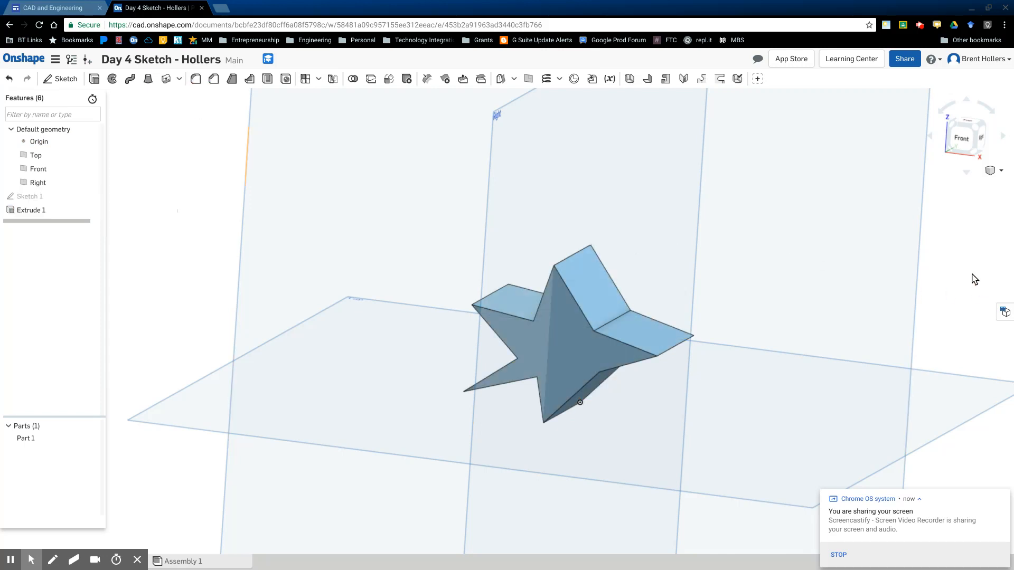